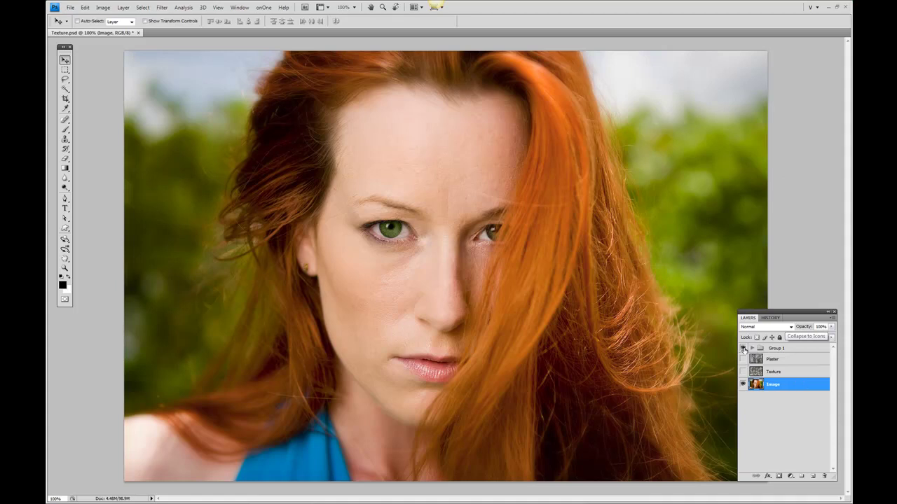
Toggle the finished textured version on and off for comparison, then select the Texture layer
left_click(744, 349)
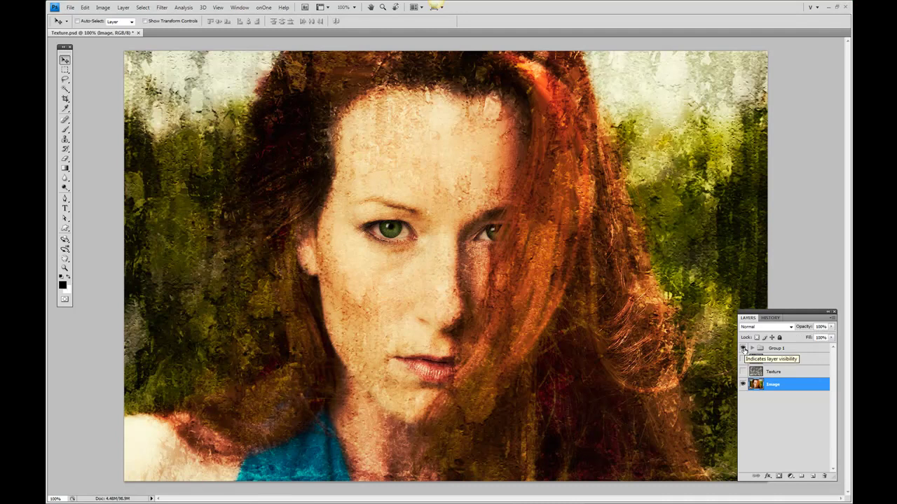
left_click(743, 349)
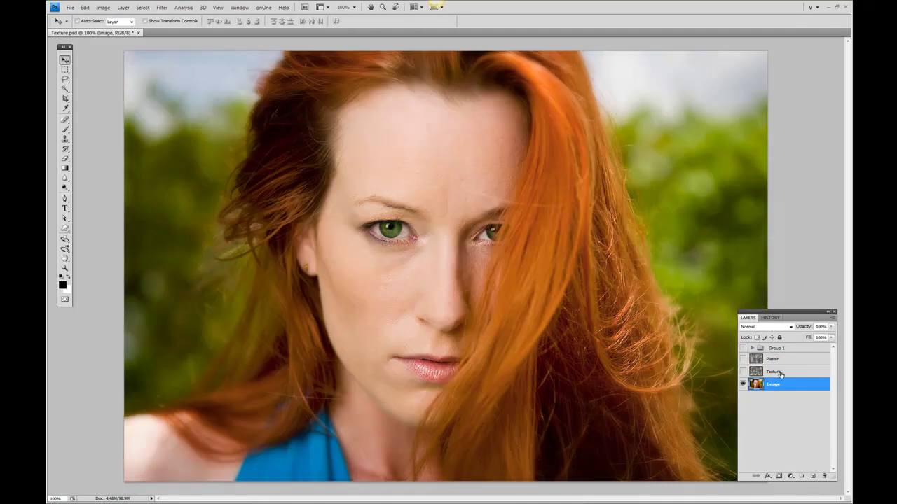
left_click(782, 372)
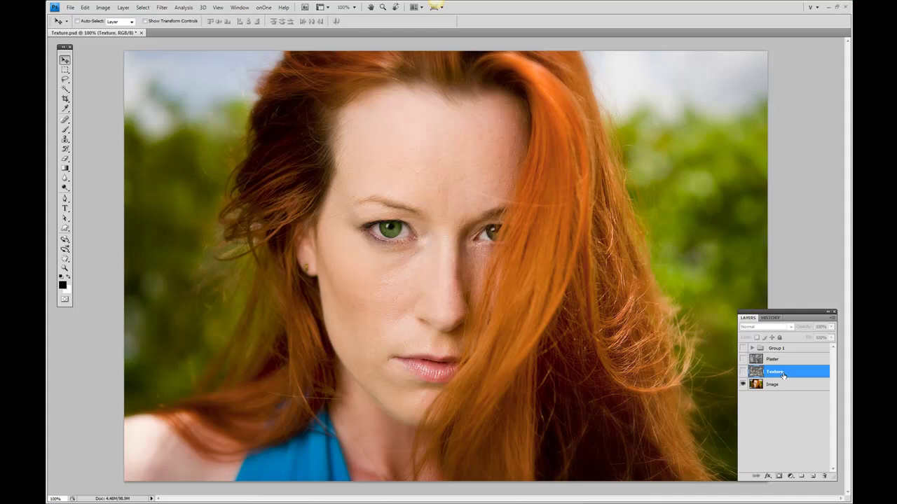
Make the moss Texture layer visible in Soft Light mode and add a blank layer mask
left_click(743, 372)
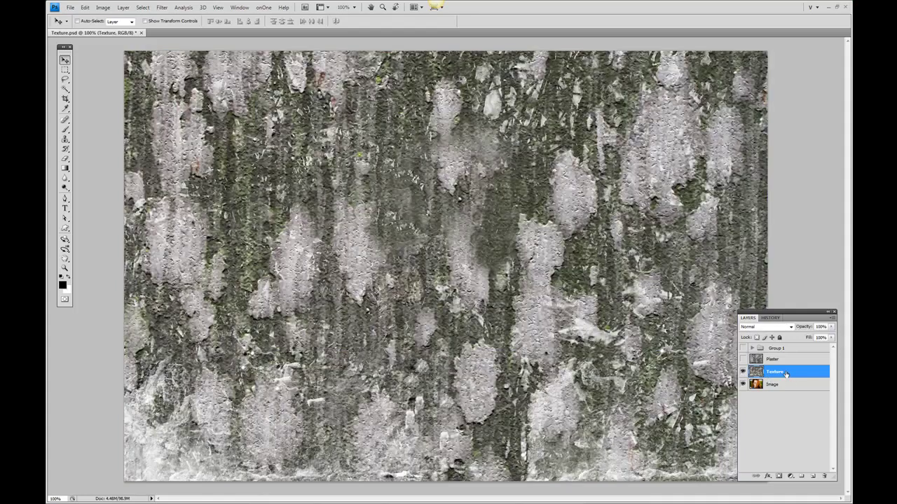
left_click(764, 327)
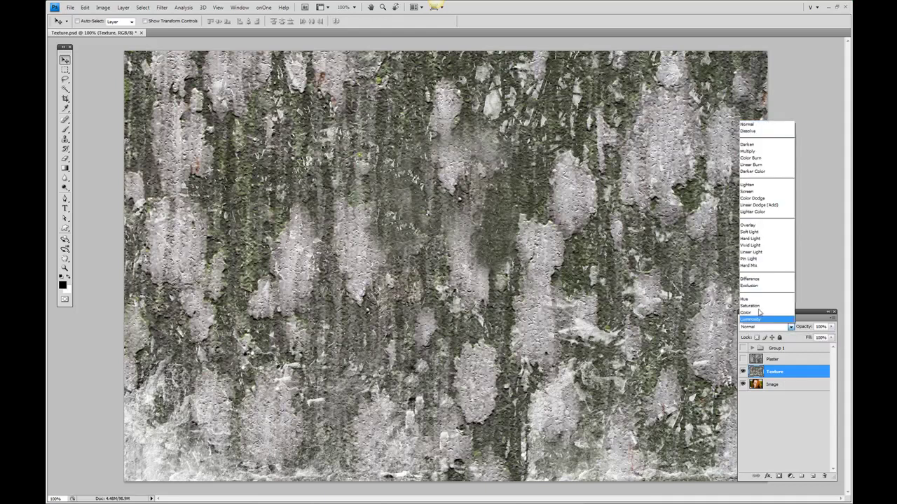
left_click(760, 235)
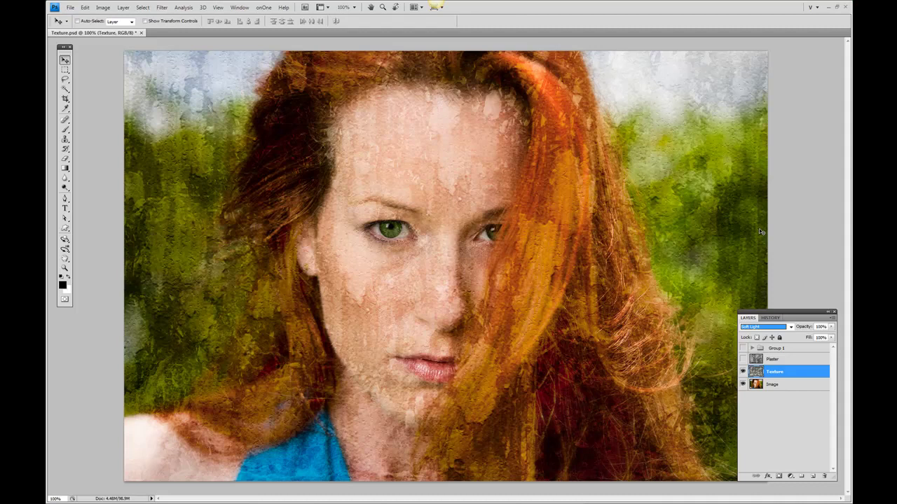
left_click(779, 477)
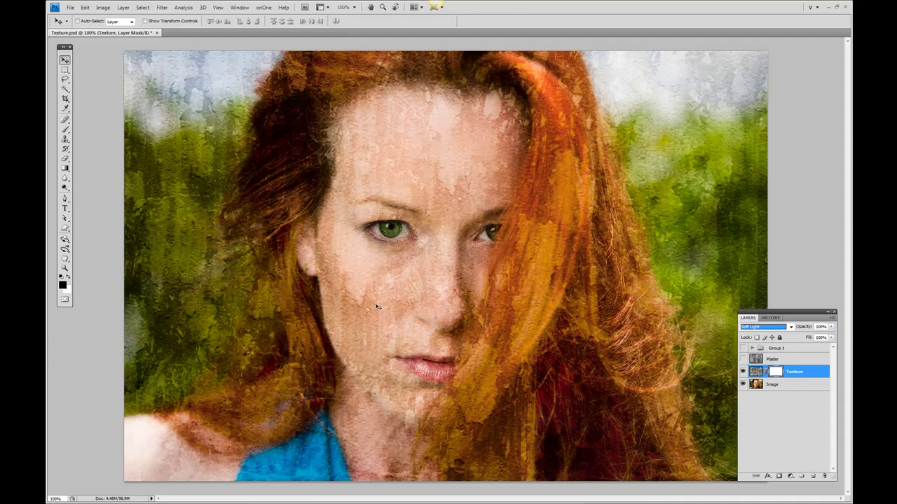
Set a 50-pixel brush at 100% opacity and dab the mask over the right eye
left_click(65, 129)
left_click(102, 129)
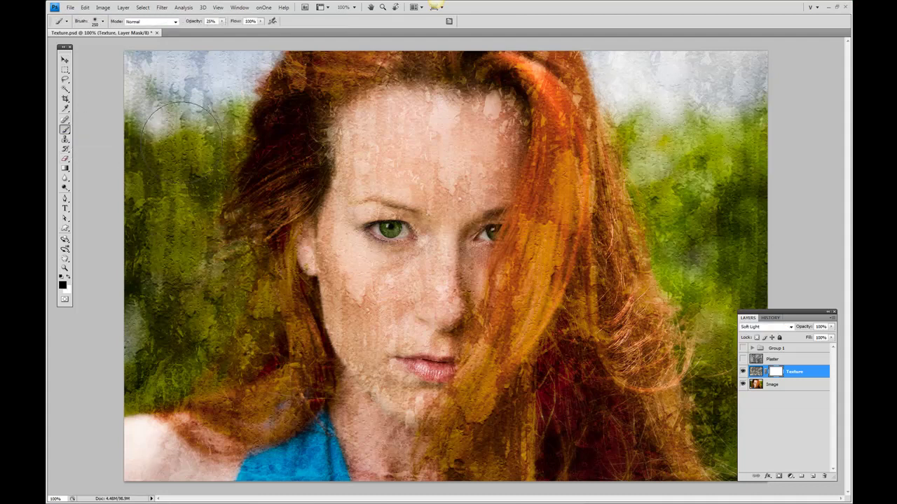
key("bracketleft")
key("bracketleft")
key("bracketleft")
key("bracketleft")
key("bracketleft")
key("bracketleft")
key("bracketleft")
key("bracketleft")
key("bracketleft")
key("bracketleft")
left_click(222, 21)
left_click_drag(222, 29, 257, 30)
left_click(395, 227)
left_click(493, 232)
Lower brush opacity to 13%, enlarge the brush, paint the texture off the forehead, then swap colours
left_click(222, 21)
left_click_drag(223, 31, 191, 32)
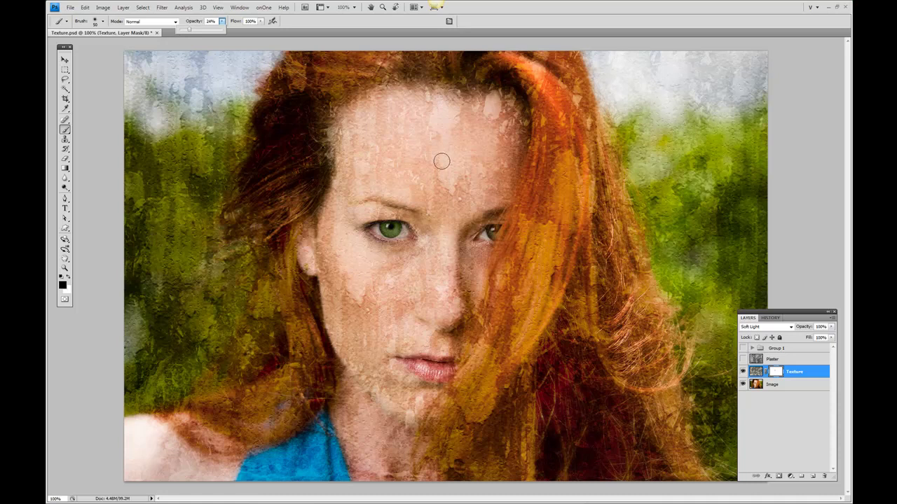
key("Return")
key("bracketright")
key("bracketright")
key("bracketright")
key("bracketright")
key("bracketright")
key("bracketright")
key("bracketright")
key("bracketright")
key("bracketright")
key("bracketright")
key("bracketright")
key("bracketright")
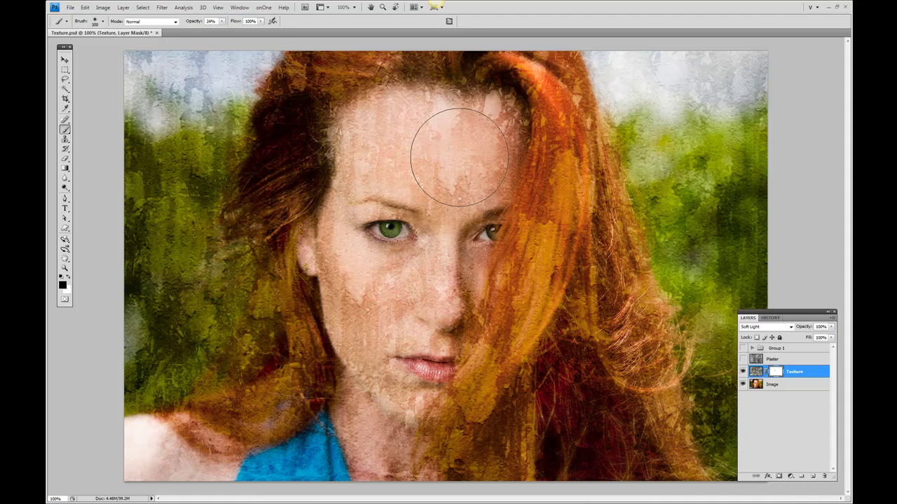
mouse_move(456, 150)
left_mouse_down()
mouse_move(387, 131)
mouse_move(396, 166)
mouse_move(456, 178)
mouse_move(476, 215)
mouse_move(405, 208)
mouse_move(358, 241)
mouse_move(418, 260)
mouse_move(377, 288)
mouse_move(385, 340)
mouse_move(456, 336)
mouse_move(415, 342)
mouse_move(394, 356)
mouse_move(361, 279)
mouse_move(369, 255)
mouse_move(345, 275)
mouse_move(393, 331)
mouse_move(343, 280)
mouse_move(391, 354)
mouse_move(362, 303)
mouse_move(344, 212)
mouse_move(394, 141)
mouse_move(535, 130)
mouse_move(527, 212)
mouse_move(470, 319)
mouse_move(470, 248)
mouse_move(484, 196)
mouse_move(452, 315)
mouse_move(391, 373)
mouse_move(391, 348)
left_mouse_up()
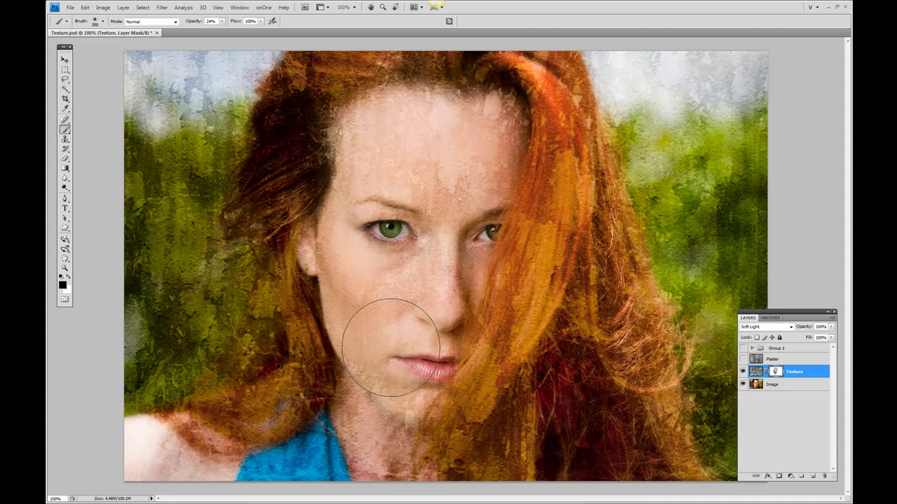
key("x")
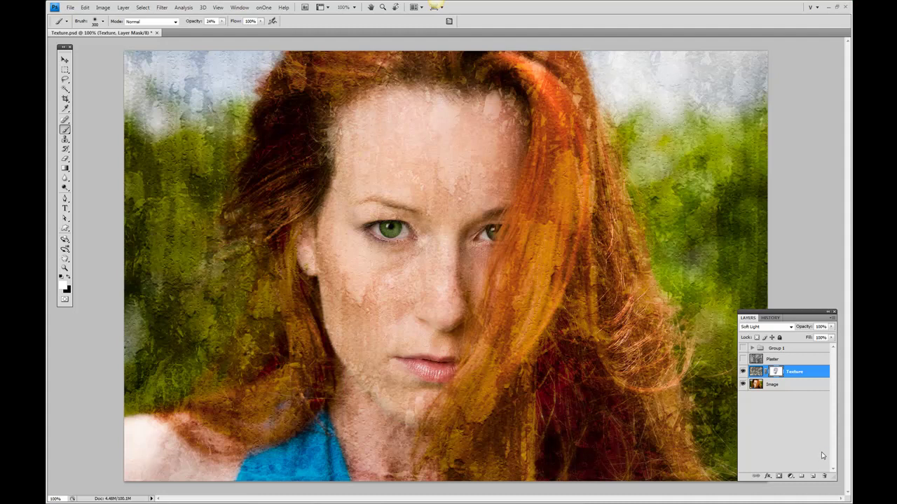
Show and select the Plaster layer and set its blend mode to Soft Light
left_click(742, 359)
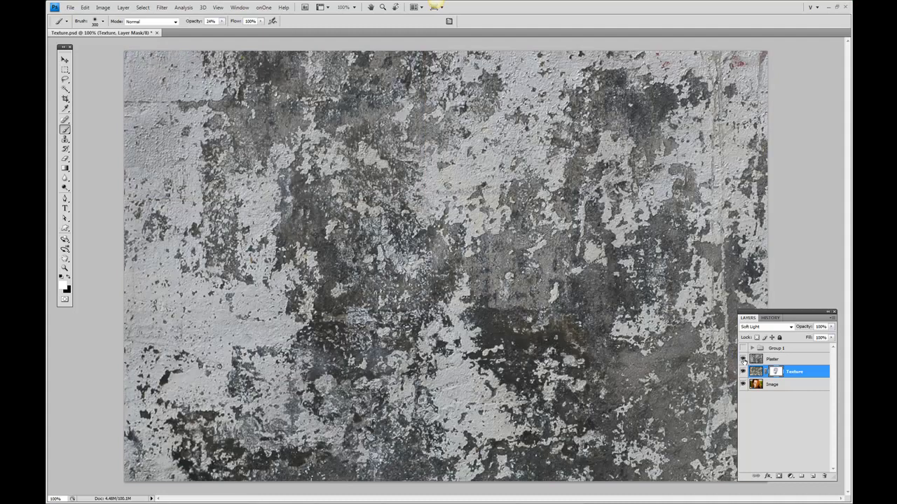
left_click(781, 358)
left_click(767, 326)
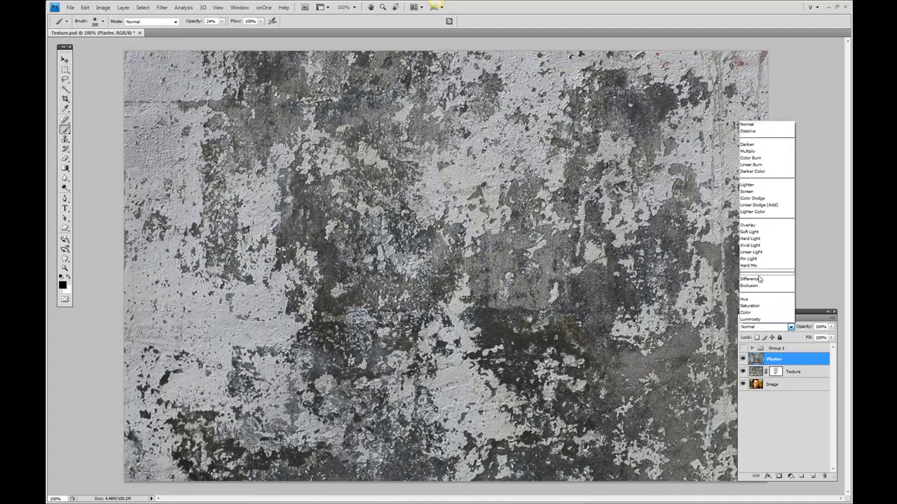
left_click(763, 232)
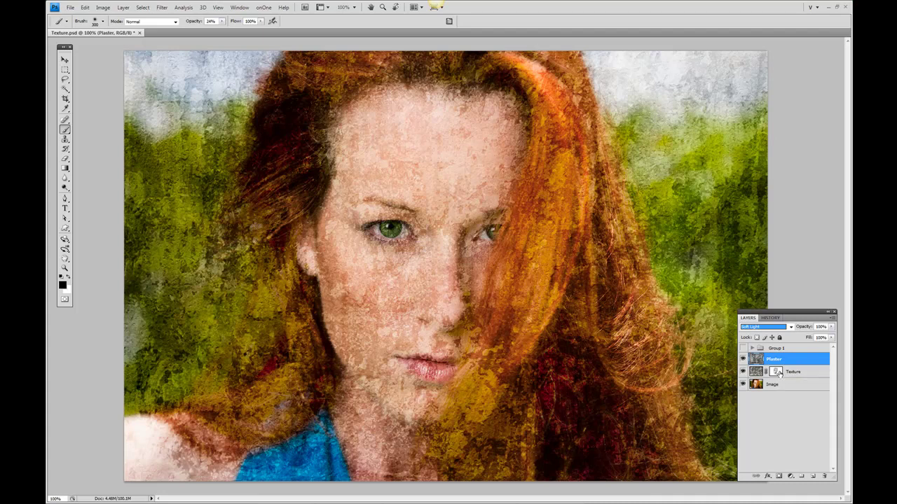
Copy the Texture mask onto Plaster, paint black over forehead and eyes, then view the mask alone
left_click_drag(779, 373, 777, 363)
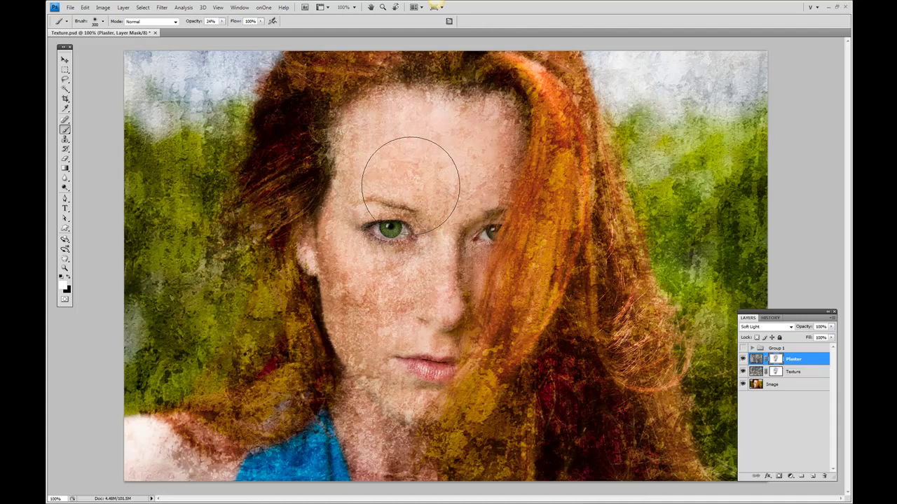
mouse_move(410, 186)
left_mouse_down()
mouse_move(421, 126)
mouse_move(394, 149)
mouse_move(411, 166)
mouse_move(411, 232)
mouse_move(394, 273)
mouse_move(459, 277)
mouse_move(479, 198)
mouse_move(426, 192)
mouse_move(394, 351)
mouse_move(386, 222)
mouse_move(396, 257)
left_mouse_up()
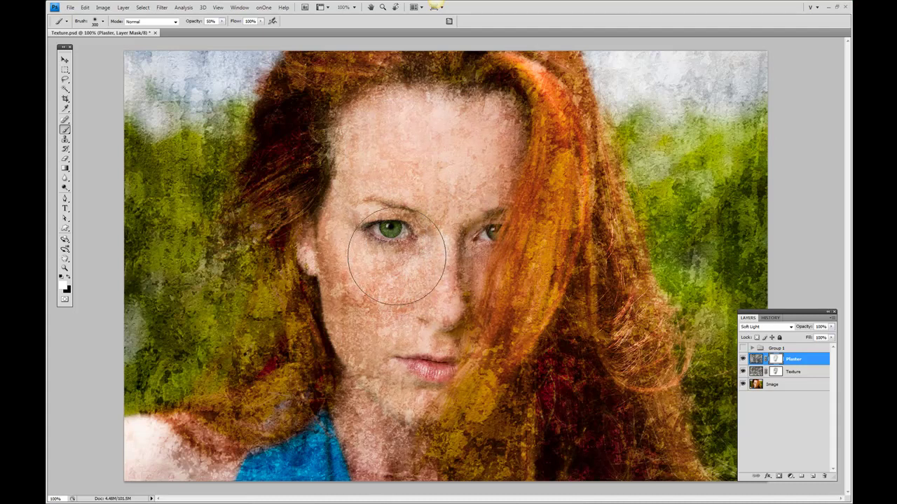
mouse_move(397, 256)
left_mouse_down()
mouse_move(478, 87)
mouse_move(394, 212)
mouse_move(441, 161)
mouse_move(412, 143)
mouse_move(356, 139)
mouse_move(377, 163)
mouse_move(424, 186)
mouse_move(415, 231)
mouse_move(358, 228)
mouse_move(381, 232)
mouse_move(359, 299)
mouse_move(402, 371)
mouse_move(424, 376)
mouse_move(444, 283)
mouse_move(493, 163)
mouse_move(509, 158)
mouse_move(498, 157)
mouse_move(436, 287)
mouse_move(402, 219)
mouse_move(407, 226)
mouse_move(425, 212)
left_mouse_up()
key("x")
mouse_move(424, 200)
left_mouse_down()
mouse_move(446, 137)
mouse_move(363, 147)
mouse_move(389, 173)
mouse_move(393, 232)
mouse_move(393, 222)
mouse_move(376, 321)
mouse_move(363, 334)
mouse_move(400, 360)
mouse_move(385, 331)
mouse_move(425, 357)
mouse_move(482, 213)
mouse_move(470, 167)
mouse_move(401, 143)
mouse_move(316, 324)
mouse_move(358, 308)
mouse_move(353, 286)
mouse_move(357, 305)
mouse_move(378, 280)
left_mouse_up()
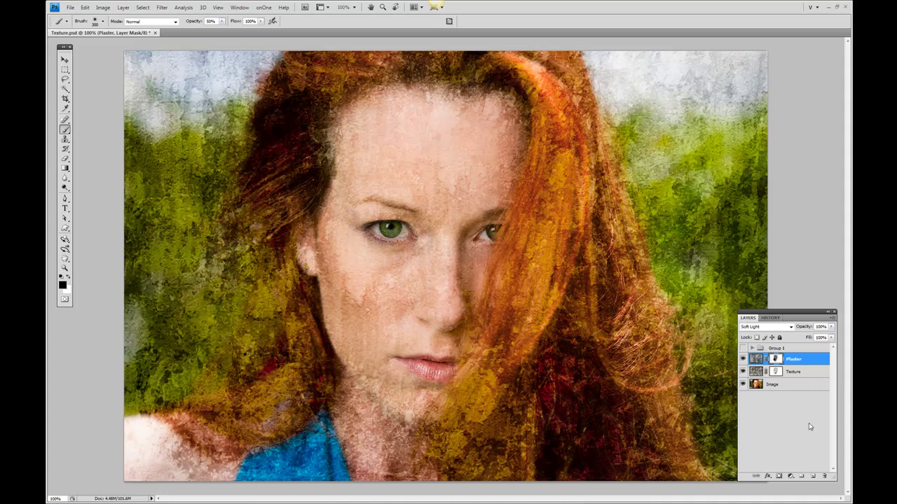
left_click(777, 359, "alt")
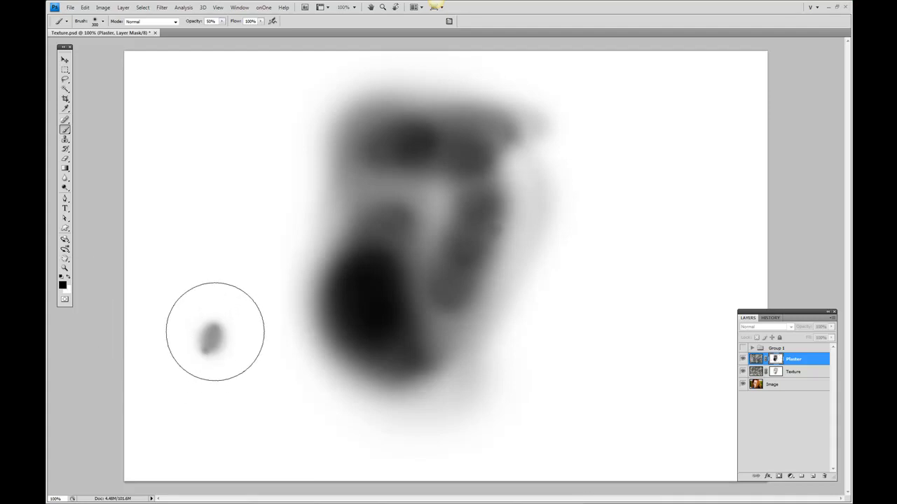
Paint white over the grey spots in the Plaster mask, restore black, and exit mask view
key("x")
mouse_move(208, 334)
left_mouse_down()
mouse_move(198, 355)
mouse_move(215, 328)
left_mouse_up()
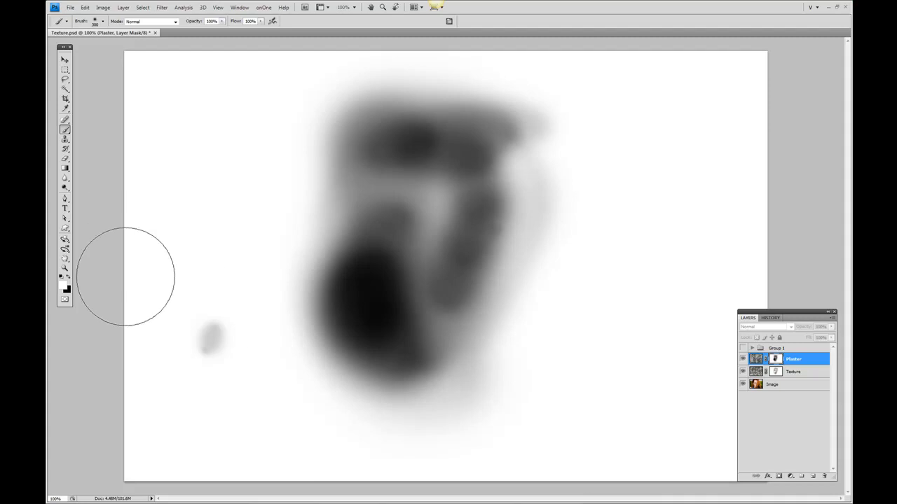
left_click_drag(180, 352, 194, 353)
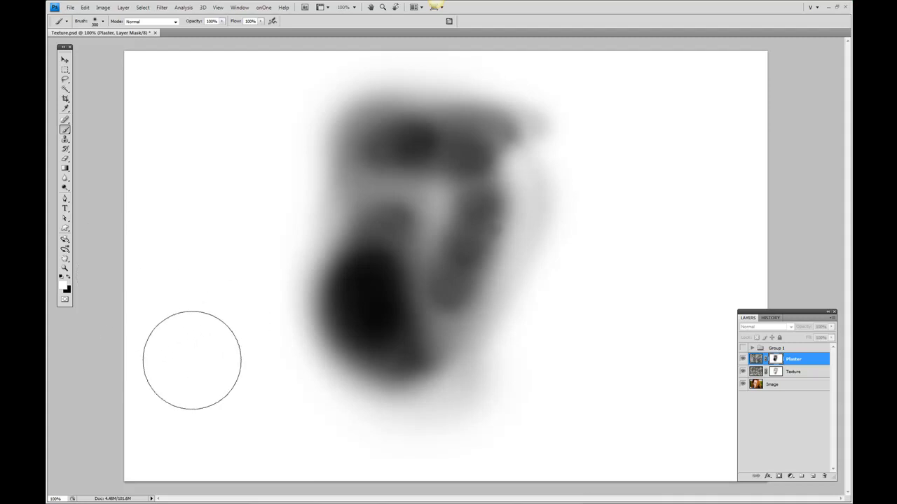
key("x")
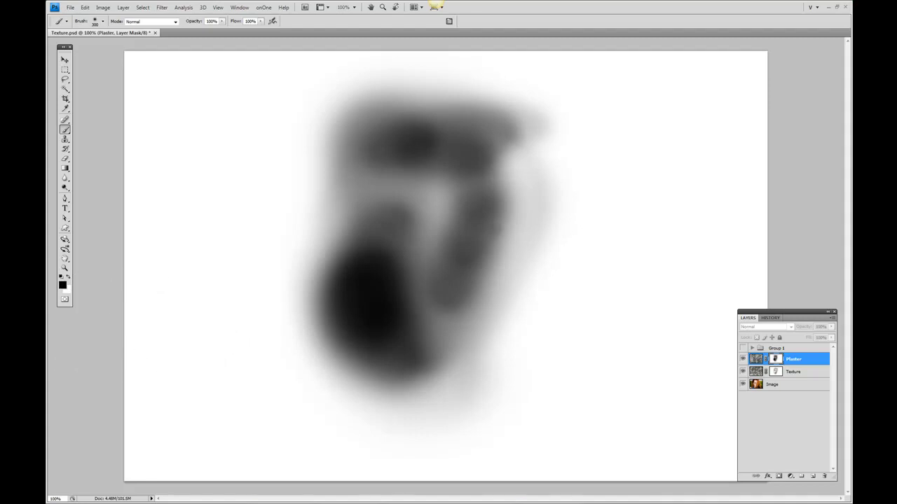
left_click(774, 361, "alt")
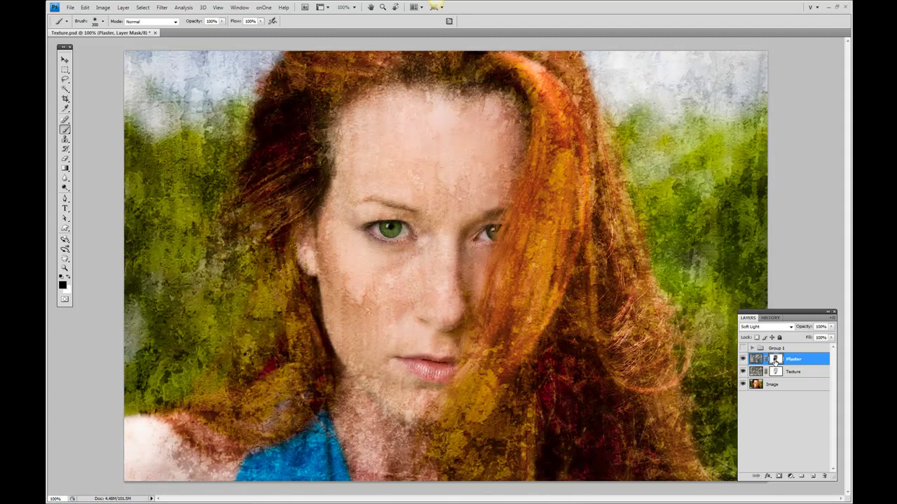
Hide and reshow the Plaster and Texture layers to compare the effect
left_click_drag(742, 359, 743, 371)
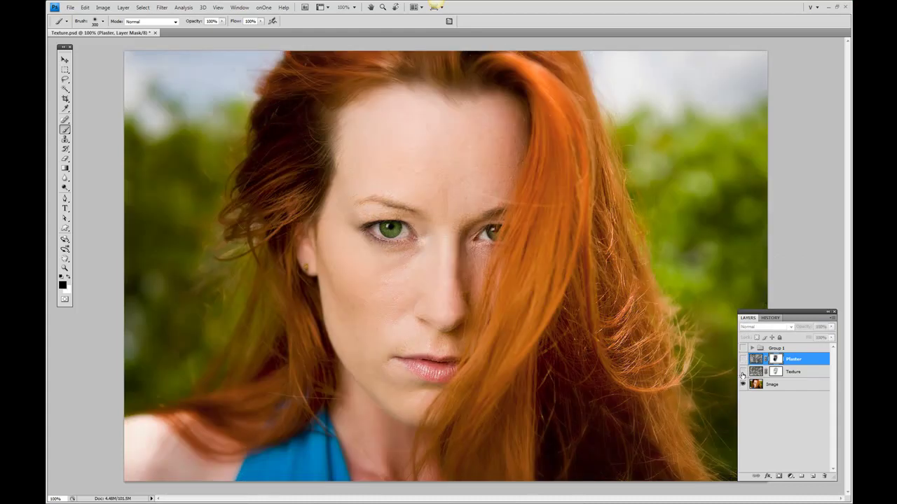
left_click(743, 372)
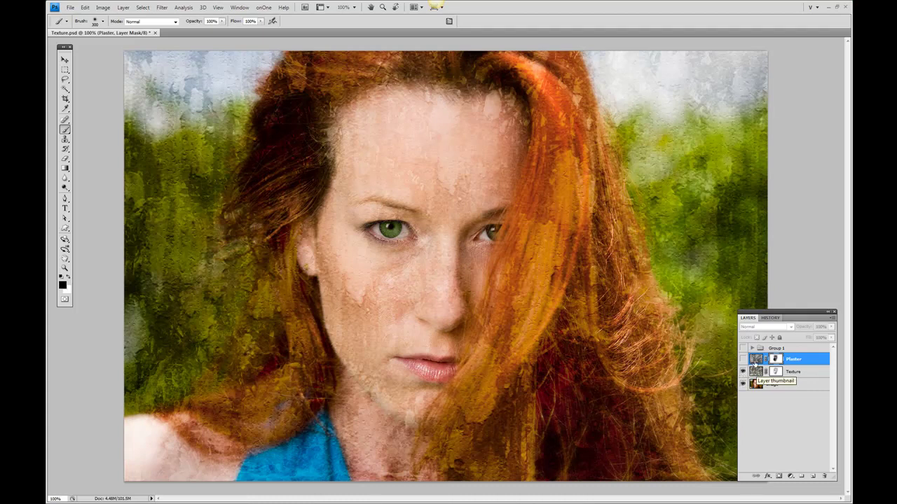
left_click(743, 358)
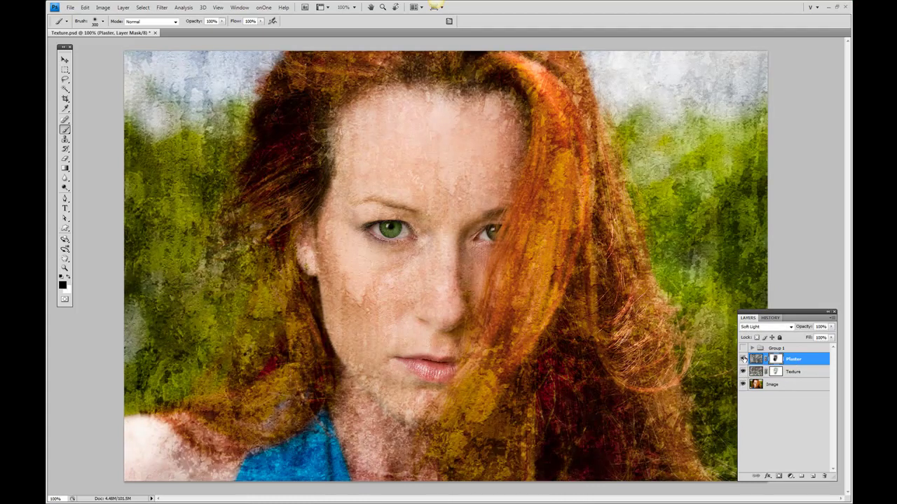
Target the Plaster layer itself and lower its opacity to 67%
key("ctrl+grave")
left_click(831, 326)
mouse_move(832, 336)
left_mouse_down()
mouse_move(784, 338)
mouse_move(817, 339)
left_mouse_up()
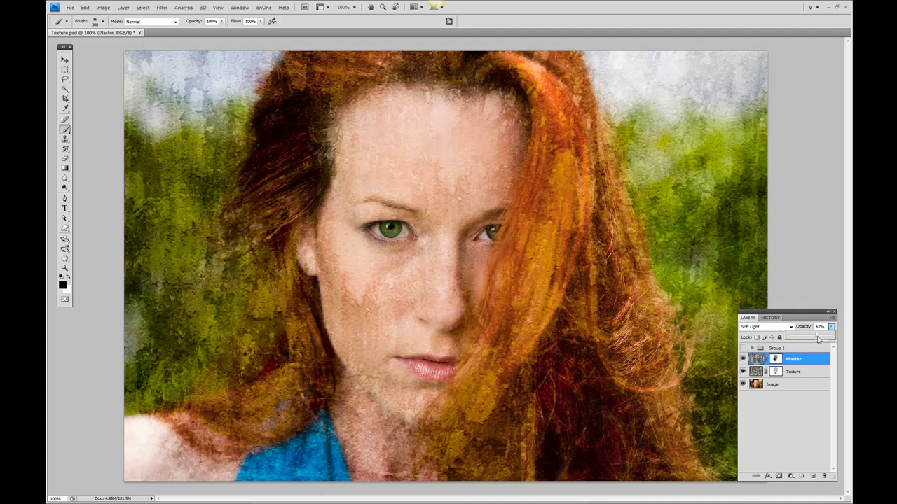
Deselect Plaster, hide the Plaster and Texture layers, and turn on Group 1's grungier version
left_click(784, 426)
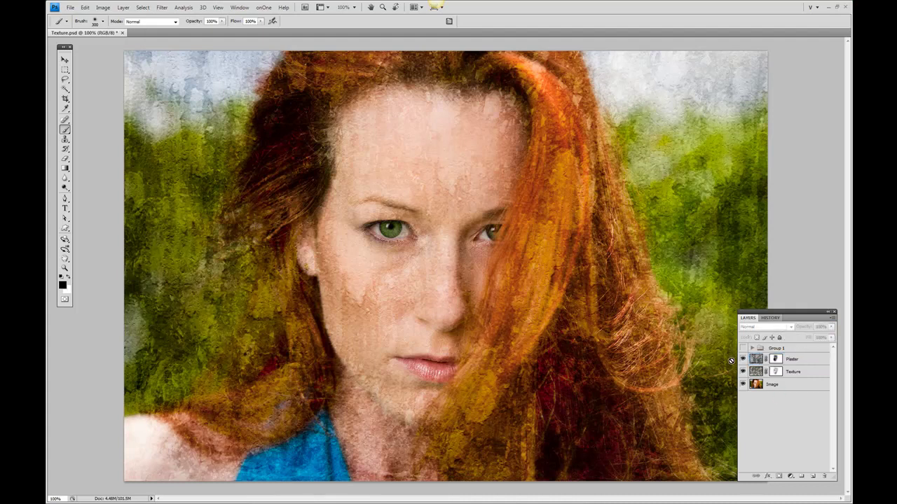
mouse_move(743, 359)
left_mouse_down()
mouse_move(741, 372)
mouse_move(742, 359)
left_mouse_up()
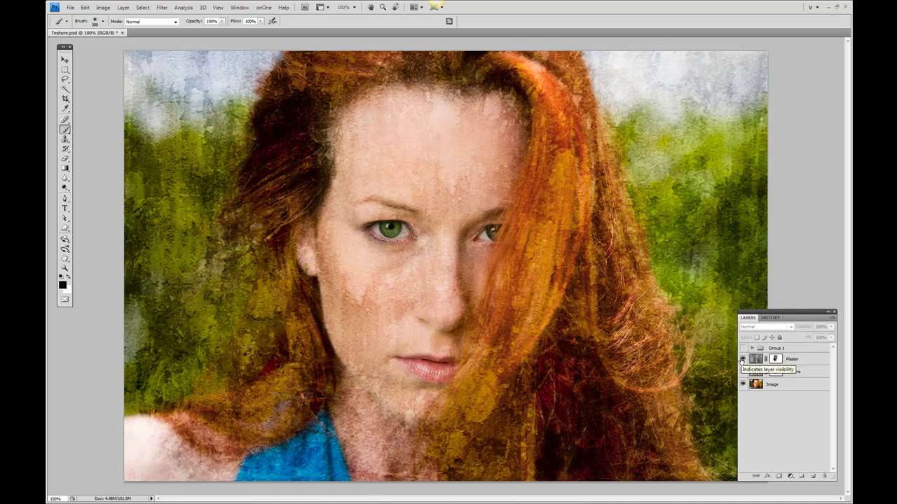
left_click(742, 348)
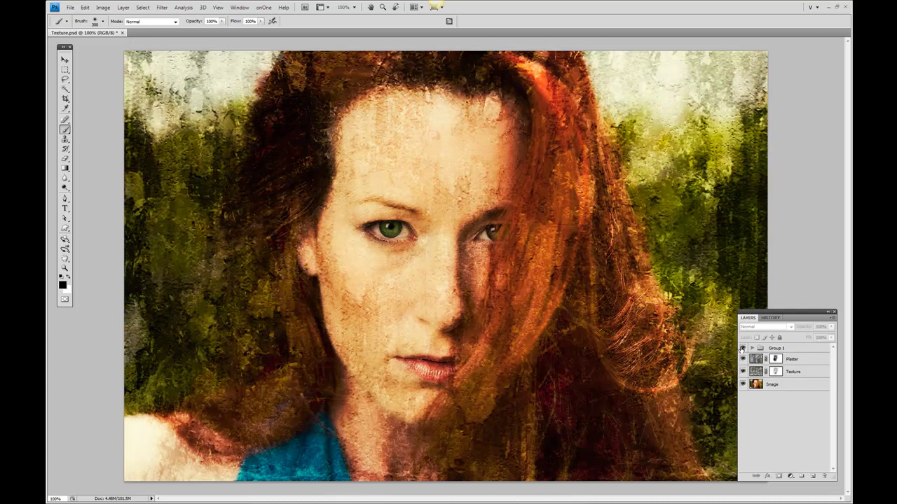